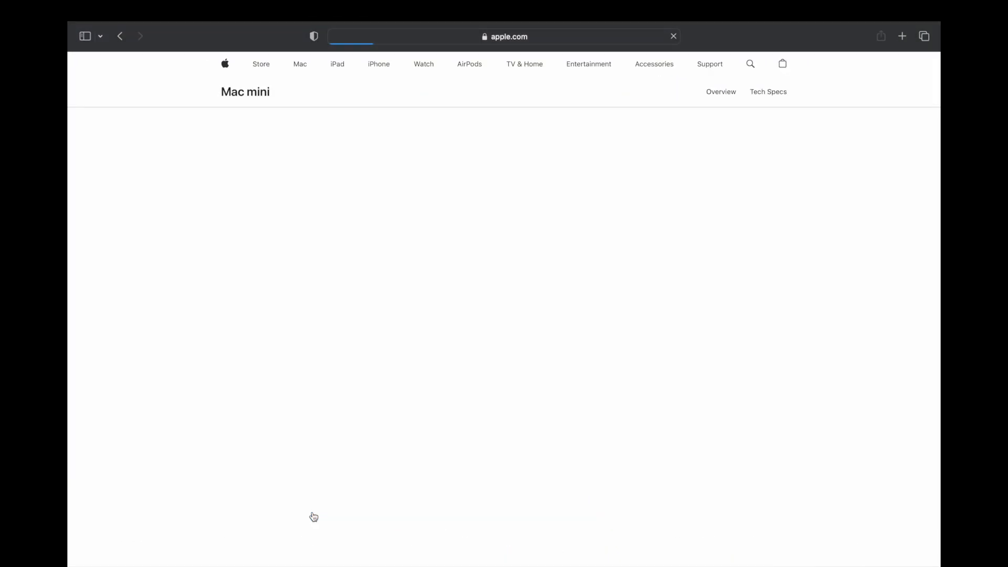
# Check the price with 2TB of storage, then return to the base 256GB option
pyautogui.scroll(-15, 698, 420)
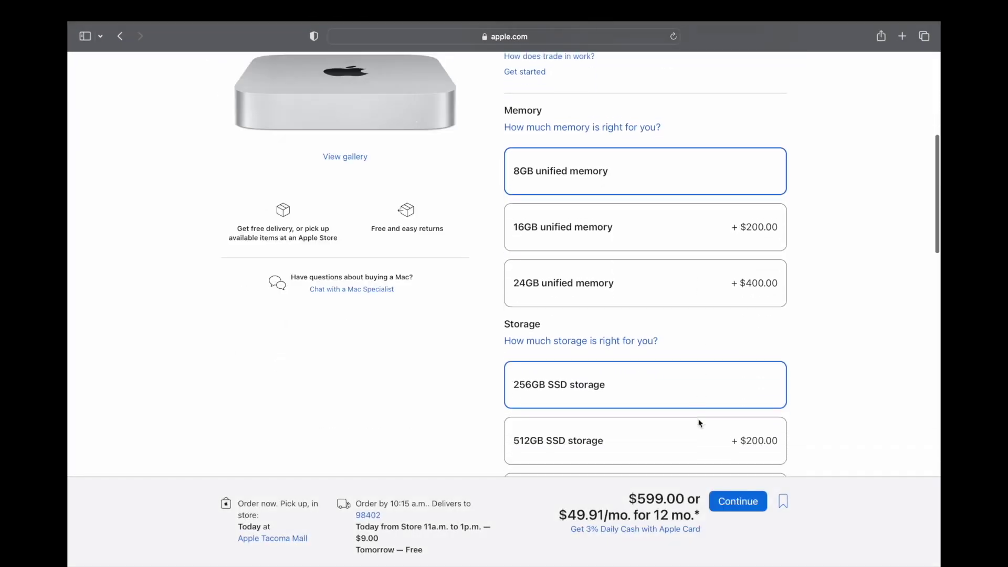
pyautogui.scroll(-2, 698, 421)
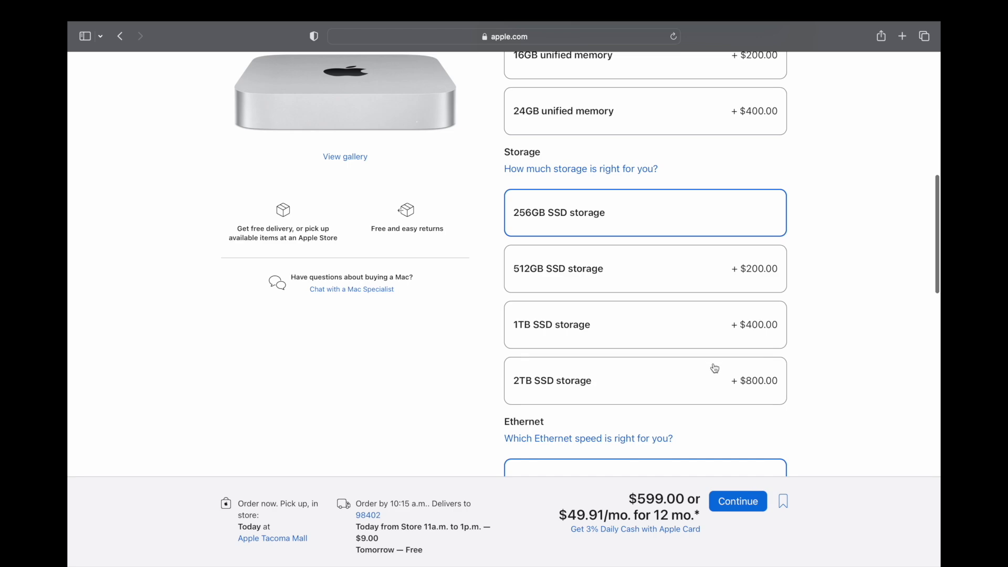
pyautogui.click(735, 382)
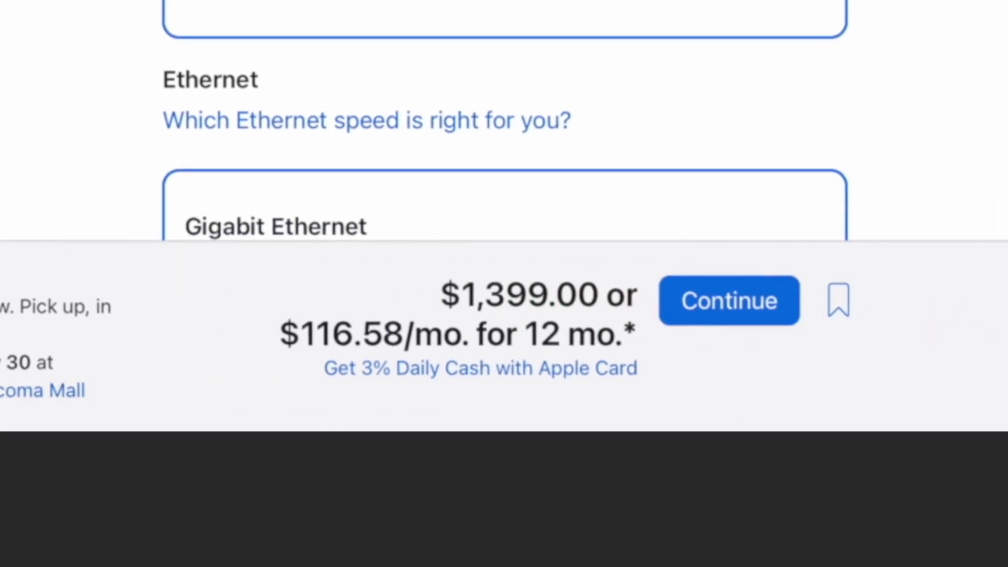
pyautogui.click(709, 219)
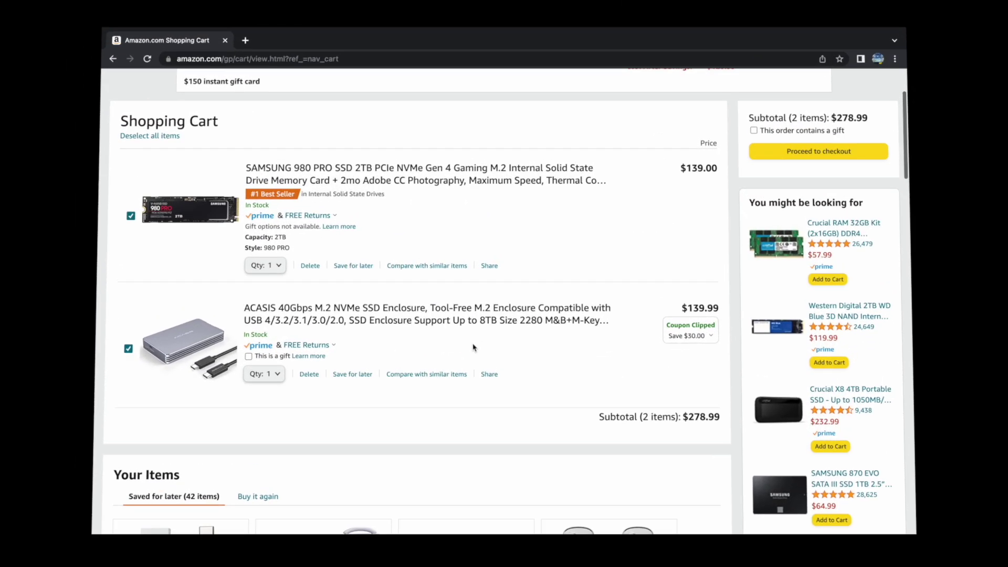
# Take the SSD and enclosure cart to checkout, reviewing the $268.91 total, then leave the full-screen browser
pyautogui.scroll(-5, 470, 368)
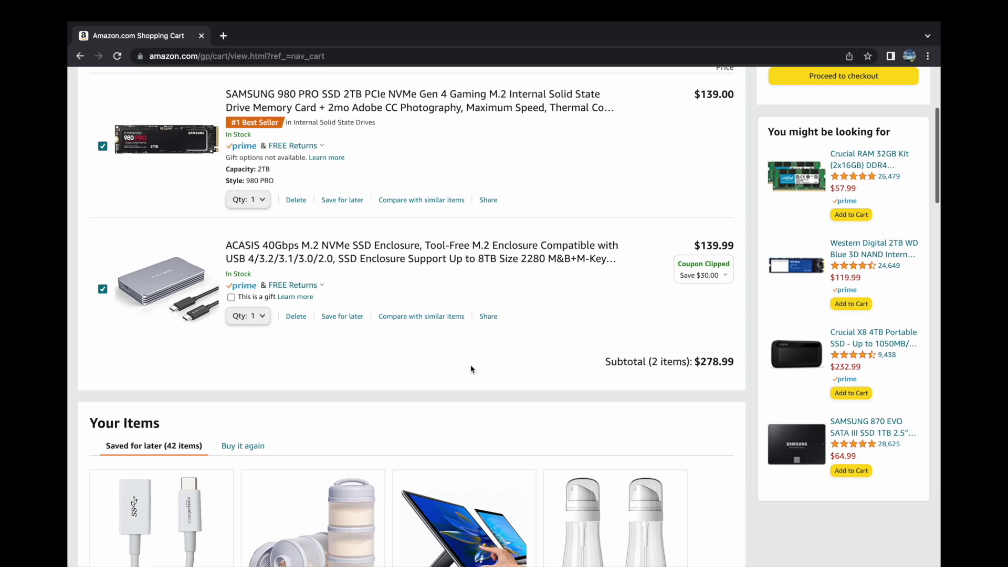
pyautogui.scroll(5, 470, 369)
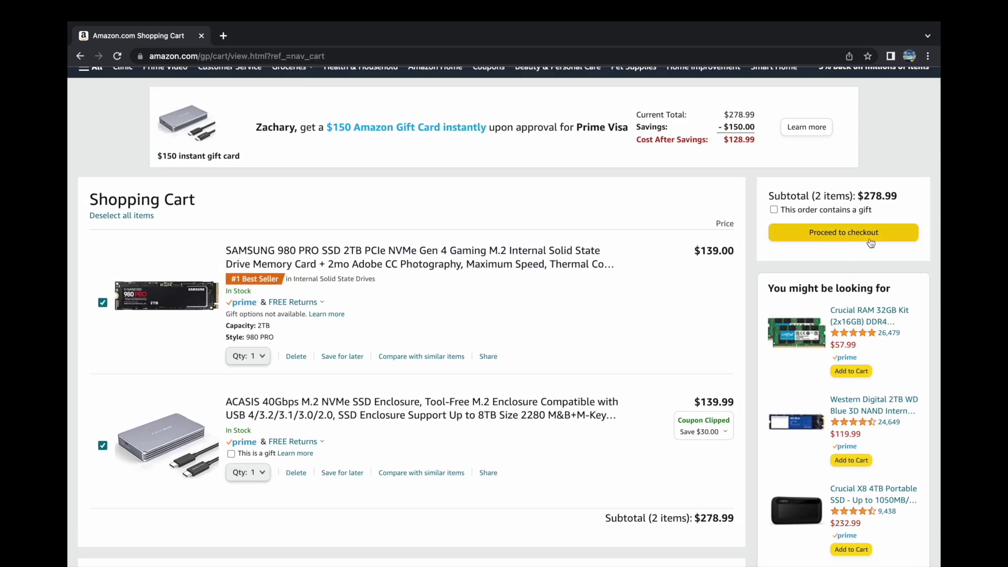
pyautogui.click(869, 236)
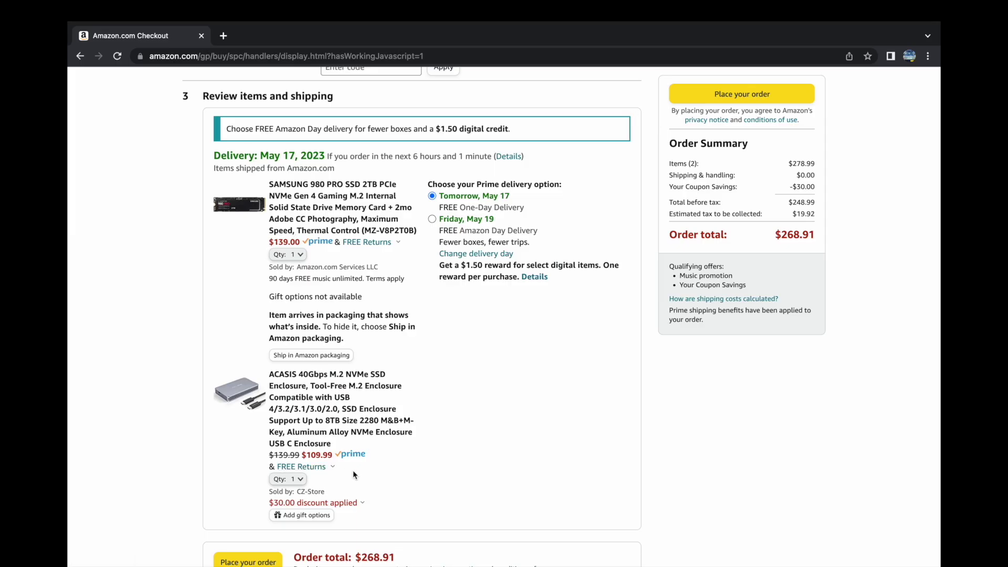
pyautogui.hotkey('ctrl', 'Up')
# On the Calculator desktop, add the 139 SSD and 109.99 enclosure prices to get 248.99
pyautogui.click(405, 50)
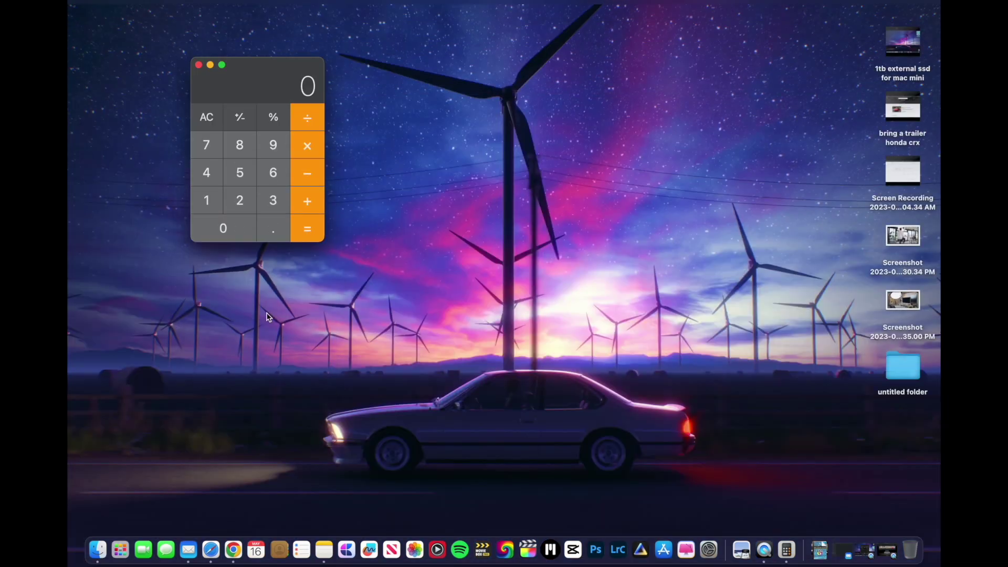
pyautogui.click(204, 187)
pyautogui.click(267, 193)
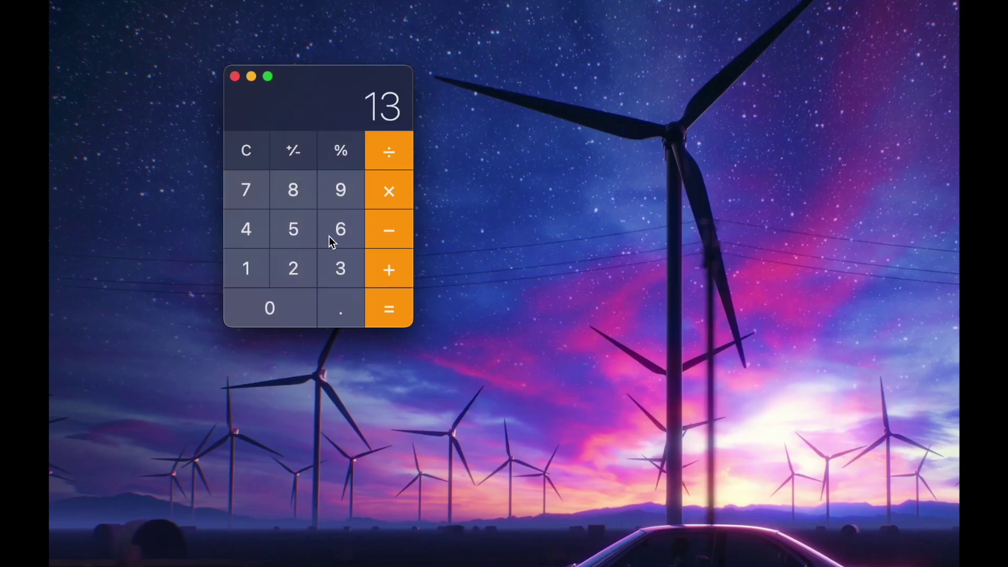
pyautogui.click(396, 277)
pyautogui.click(243, 266)
pyautogui.click(266, 304)
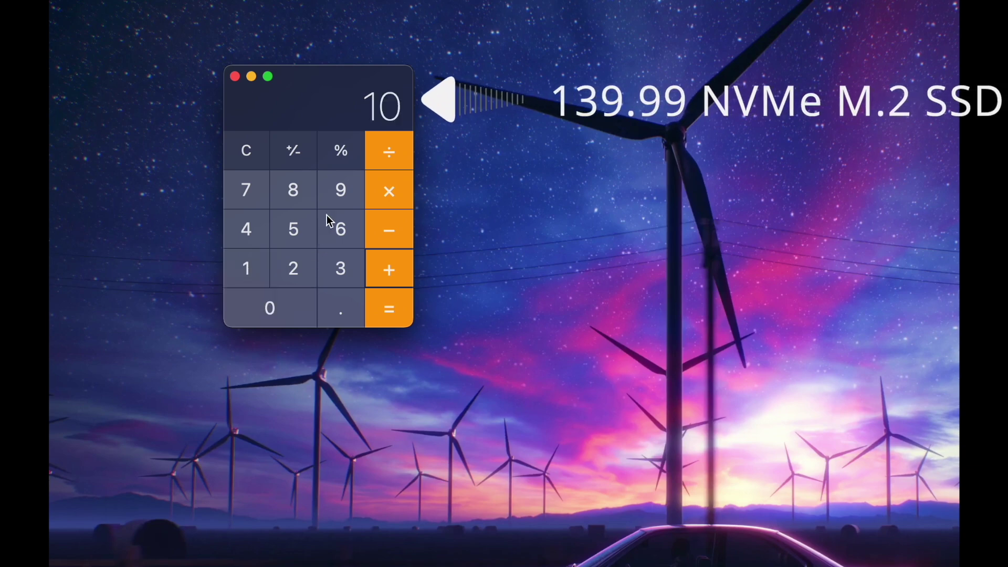
pyautogui.click(342, 292)
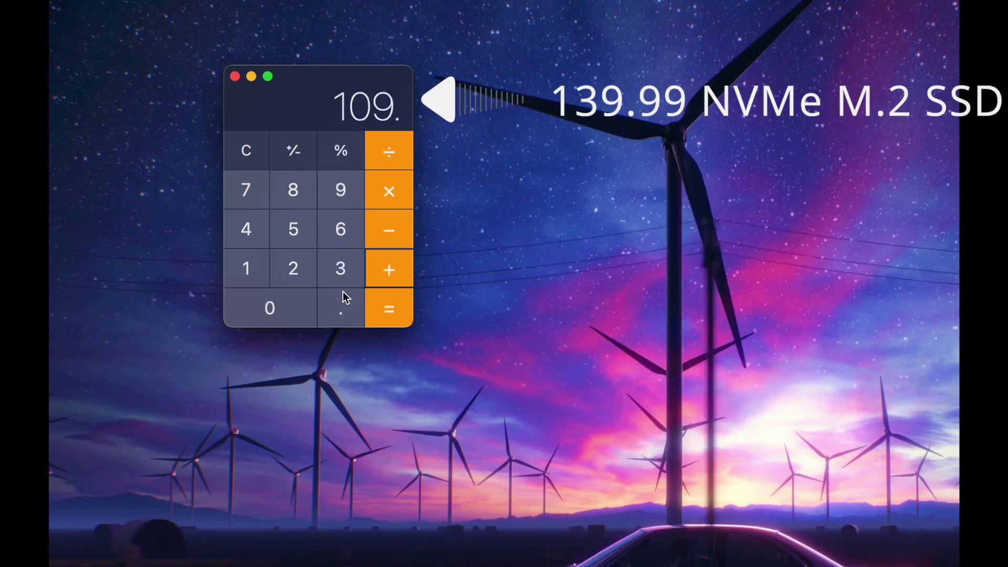
pyautogui.doubleClick(342, 193)
pyautogui.click(387, 312)
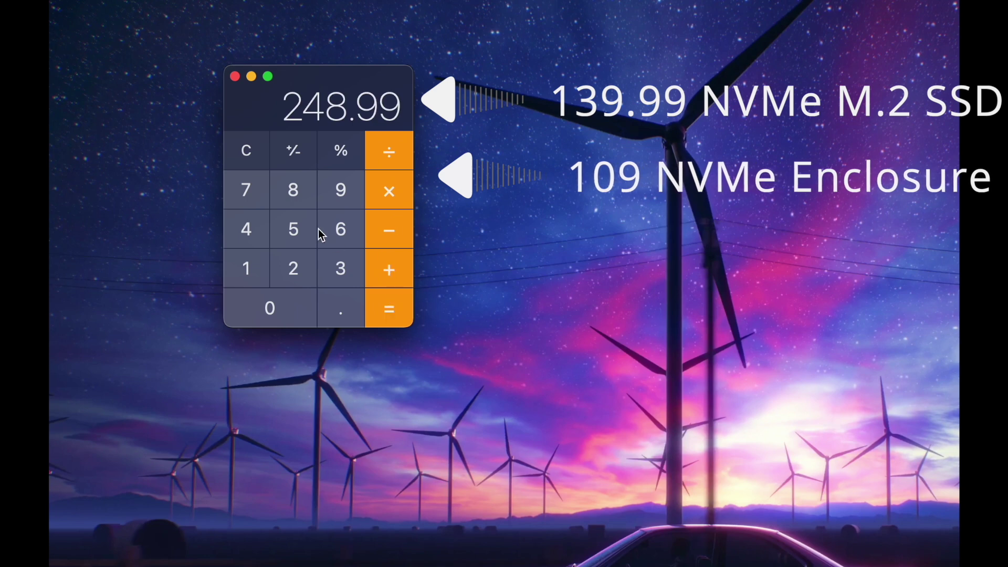
# Subtract 248.99 from 800, leaving 551.01
pyautogui.click(296, 194)
pyautogui.doubleClick(284, 312)
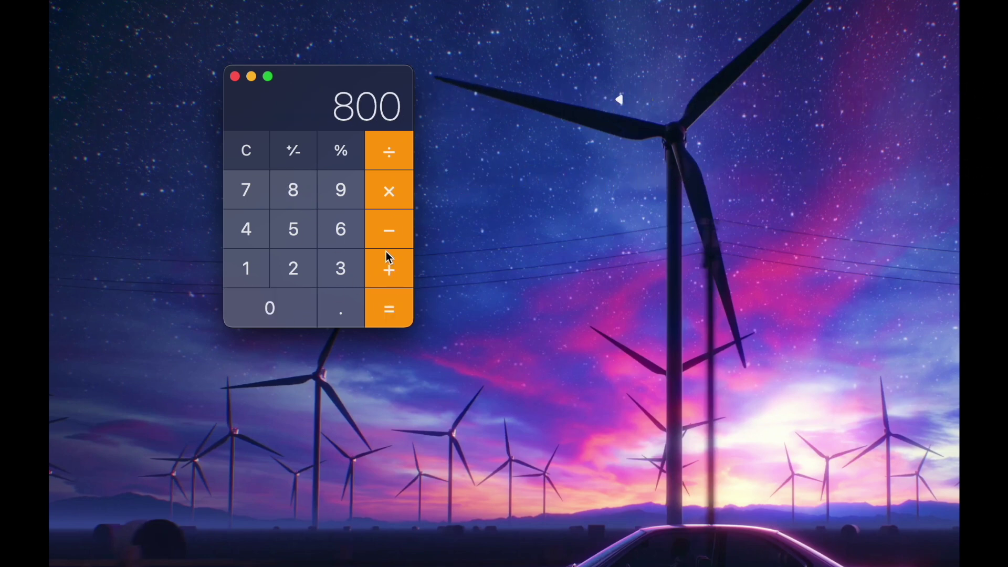
pyautogui.click(266, 245)
pyautogui.click(285, 206)
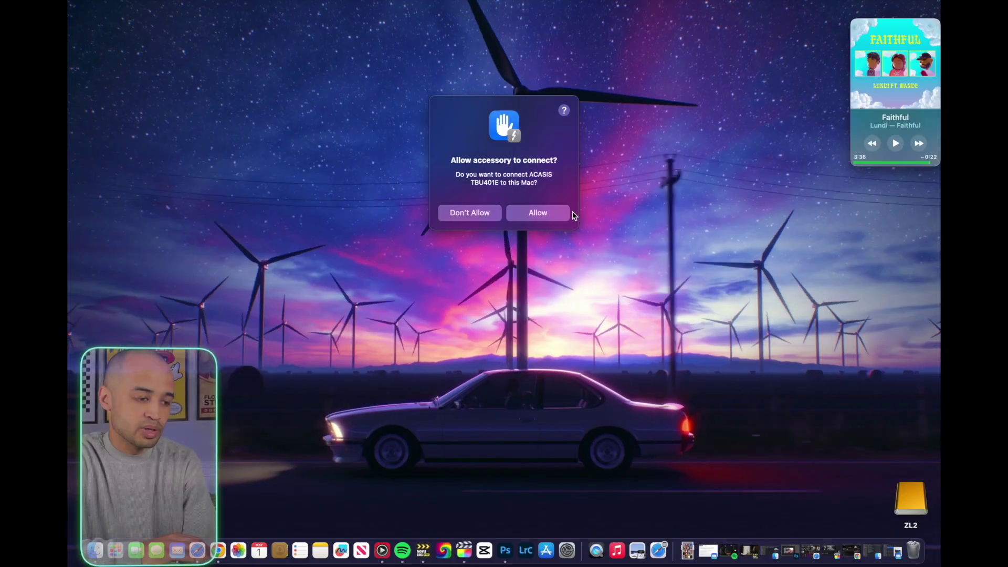
# Allow the ACASIS enclosure to connect and send its unreadable disk to Disk Utility to initialize
pyautogui.click(546, 213)
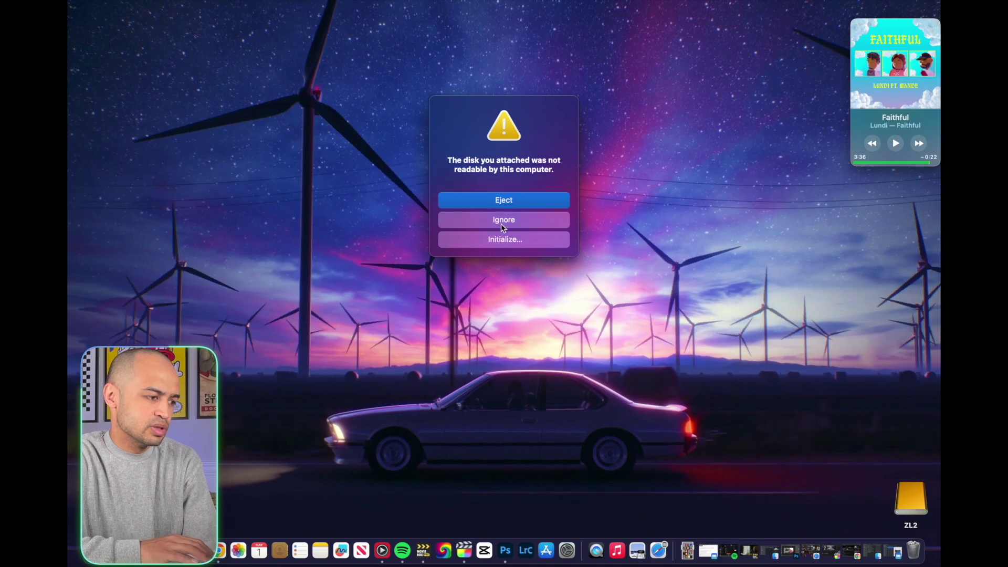
pyautogui.click(497, 240)
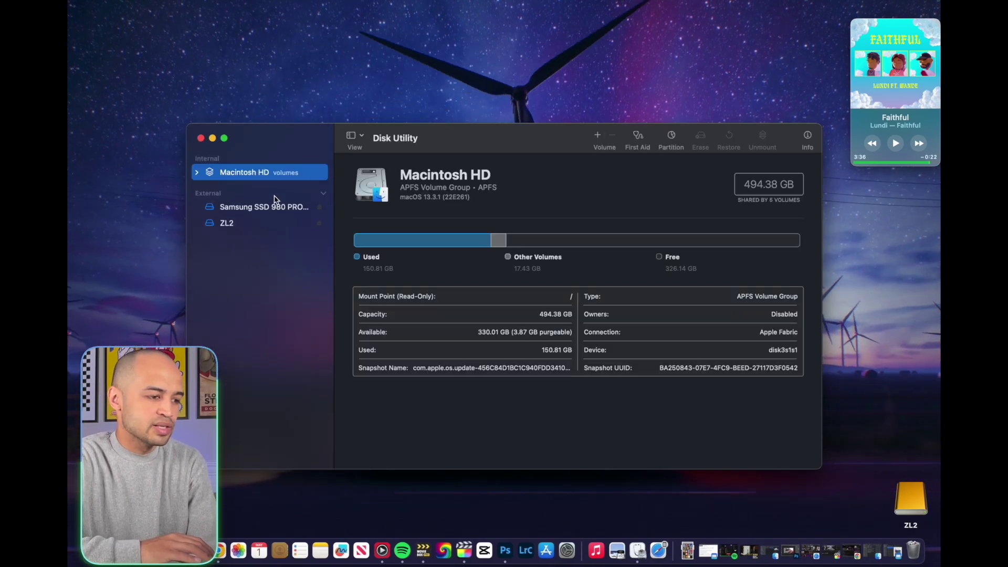
# Select the Samsung SSD 980 PRO 1TB Media in the External sidebar and bring up its erase options
pyautogui.click(250, 209)
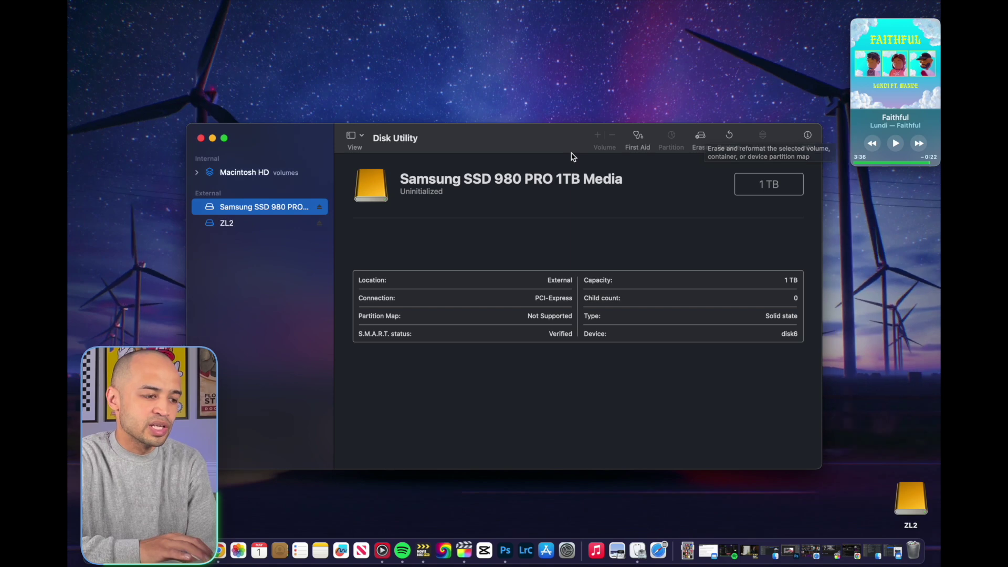
pyautogui.moveTo(560, 149); pyautogui.dragTo(548, 127)
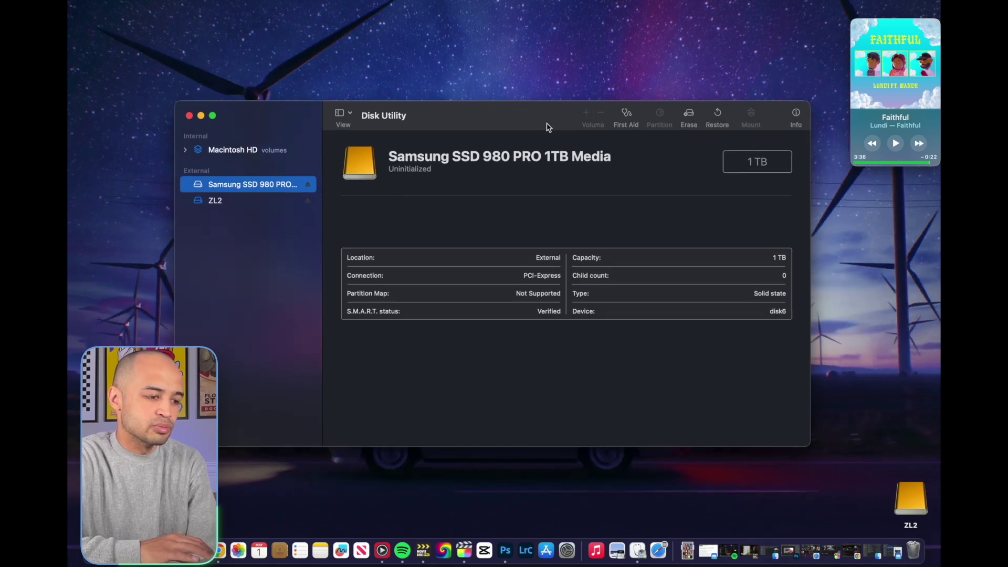
pyautogui.click(689, 117)
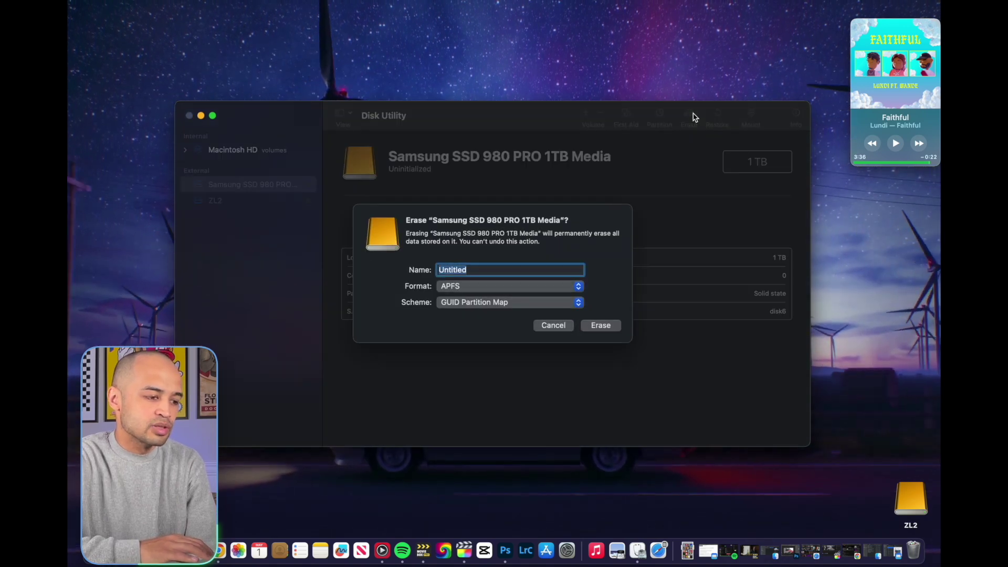
# Keep APFS as the format and type 'XO LIVI 1TB EXTERNAL' as the drive name
pyautogui.click(580, 287)
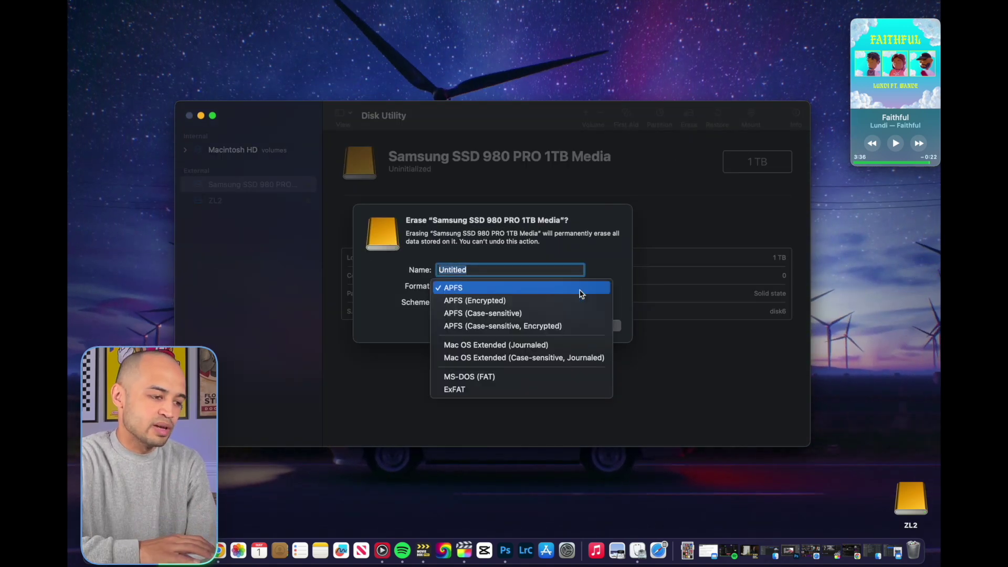
pyautogui.click(614, 264)
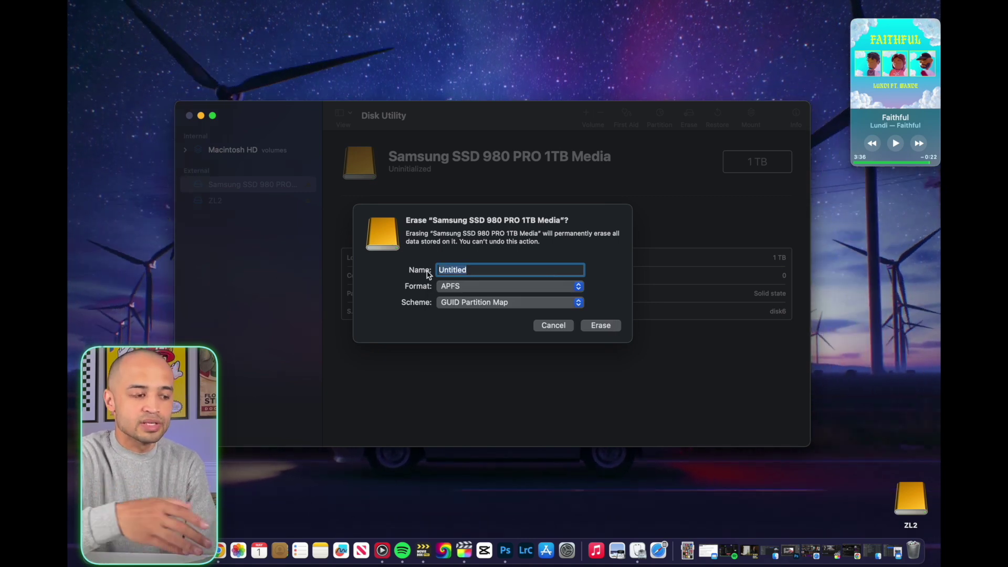
pyautogui.write('XO LIVI 1')
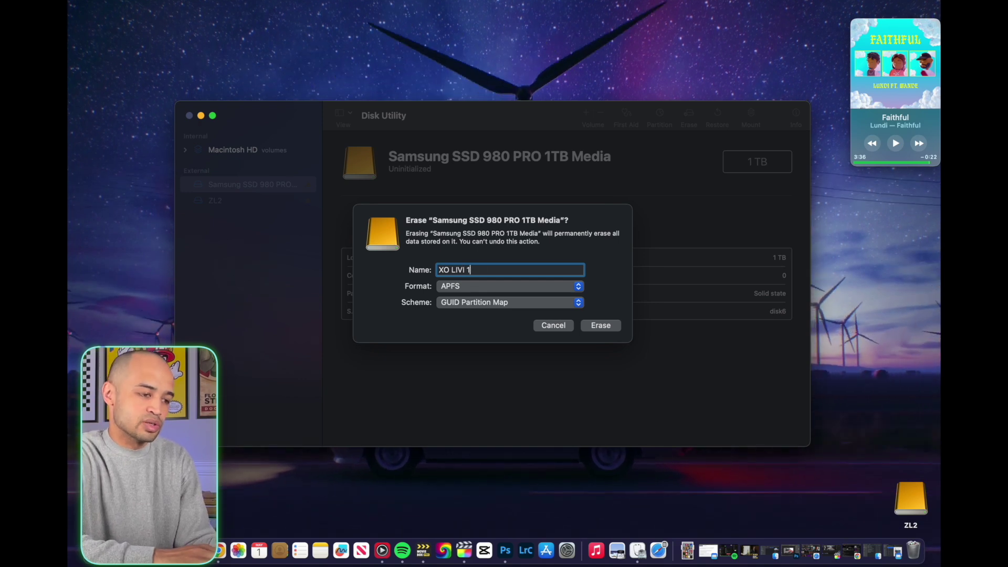
pyautogui.write('TB EXTERNAL')
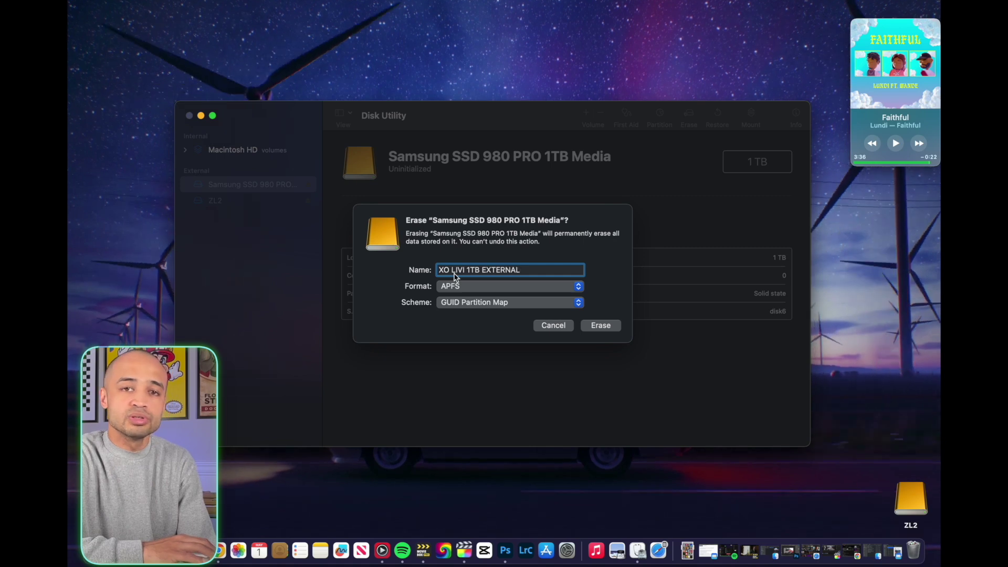
# Erase the Samsung SSD 980 PRO as an APFS volume named 'LIVI 1TB EXTERNAL'
pyautogui.click(600, 326)
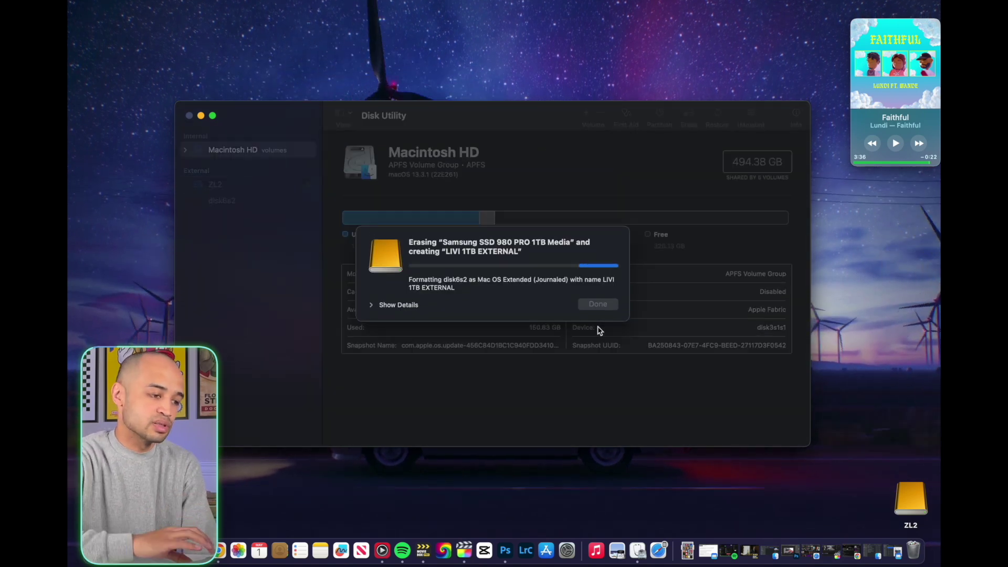